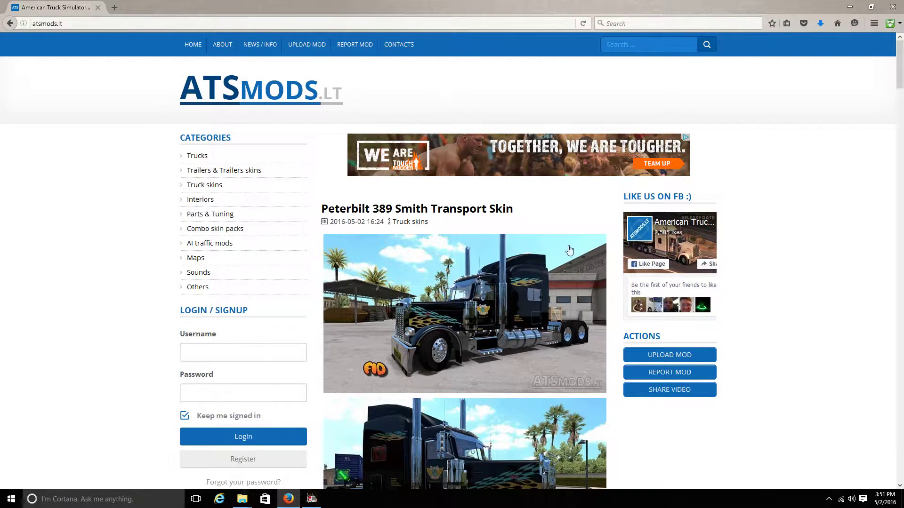
Scroll to the NFS: Most Wanted Traffic Pack FINAL post and open its DOWNLOAD link
scroll(595, 221, down, 2)
scroll(336, 124, up, 3)
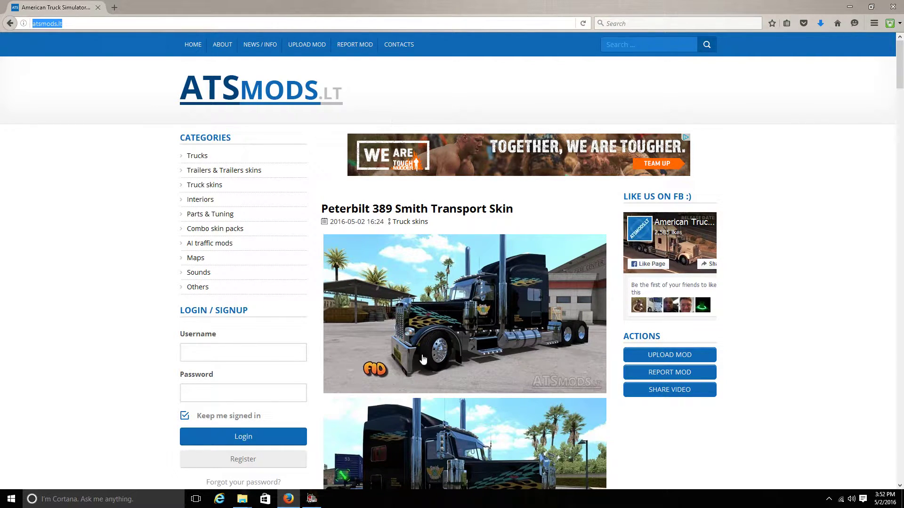
drag(901, 74, 900, 386)
scroll(649, 183, down, 3)
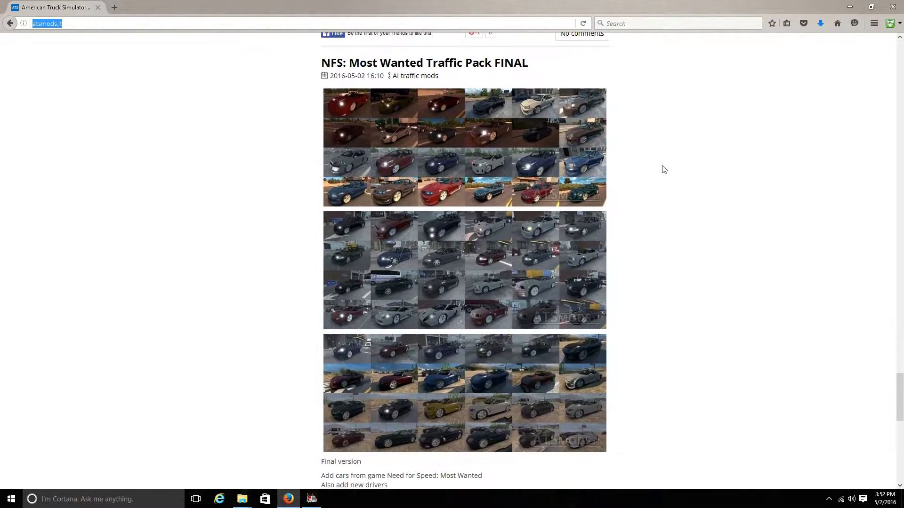
scroll(654, 249, down, 4)
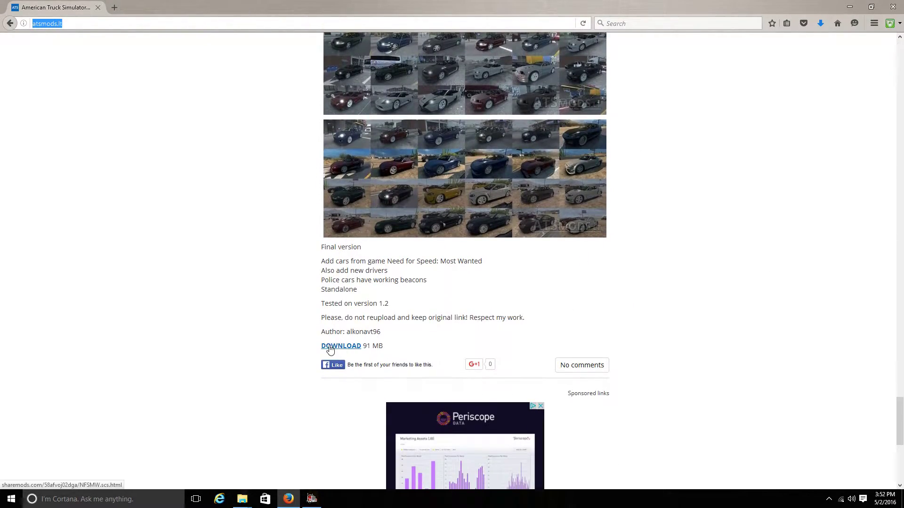
click(333, 348)
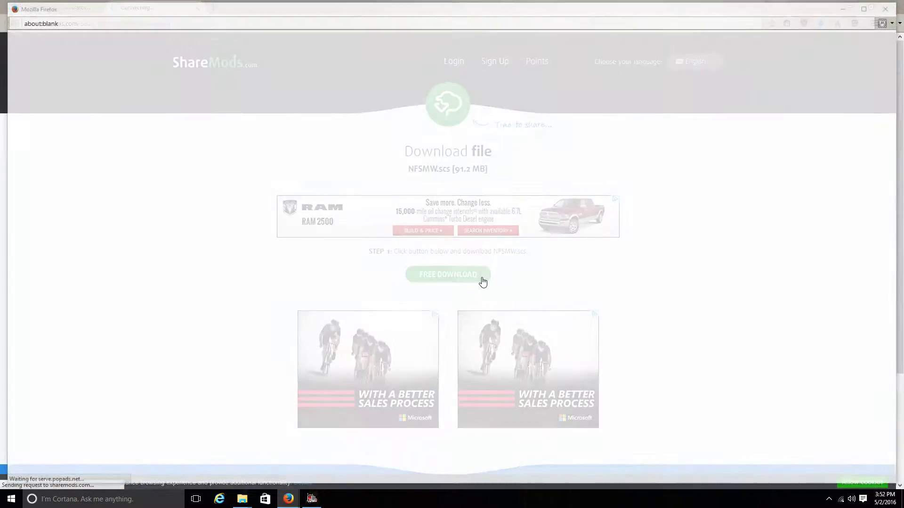
Request the free NFSMW.scs download, close the scam pop-ups, and choose Save File
click(482, 277)
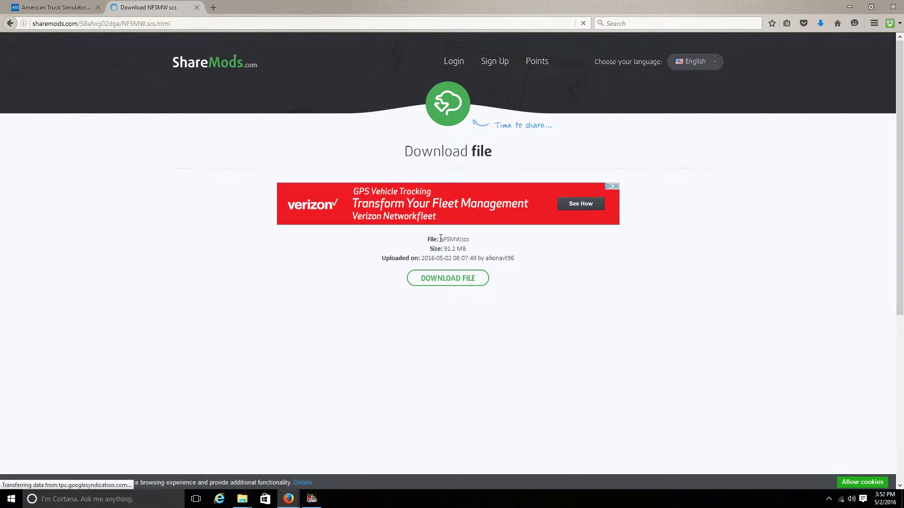
click(435, 292)
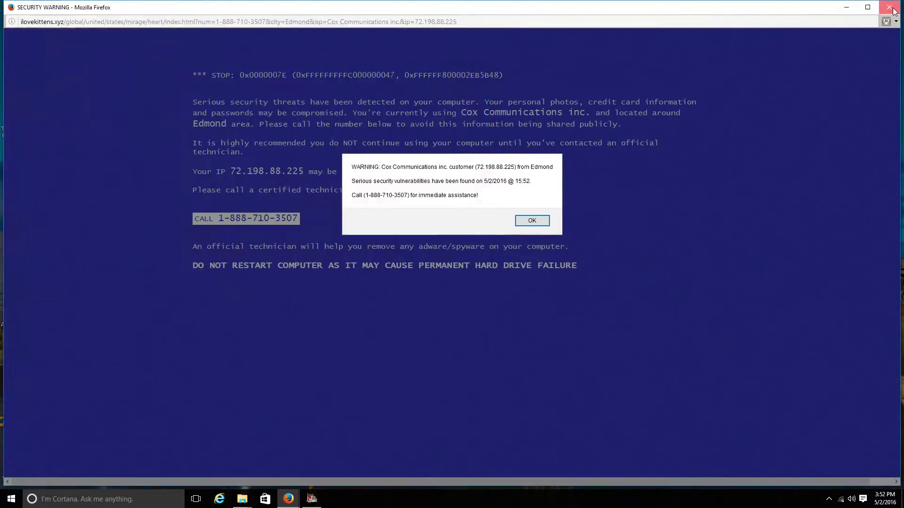
click(892, 8)
click(885, 8)
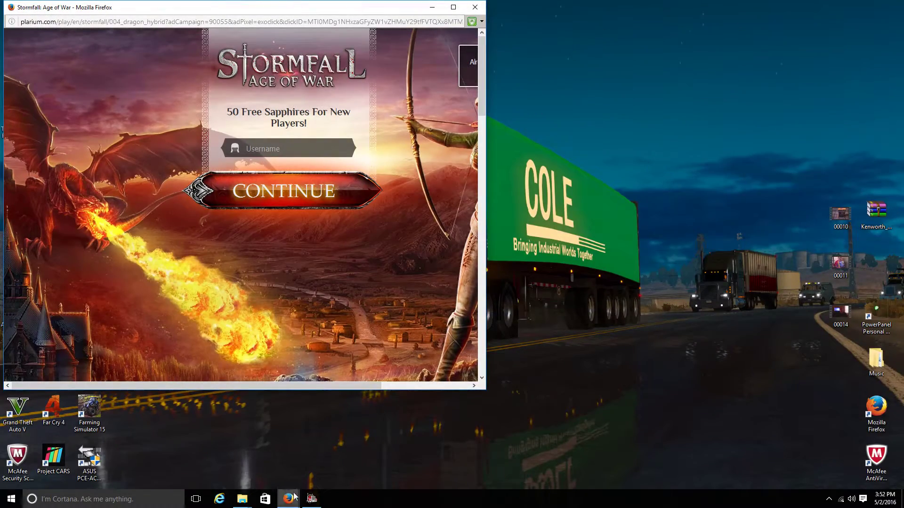
mouse_move(289, 503)
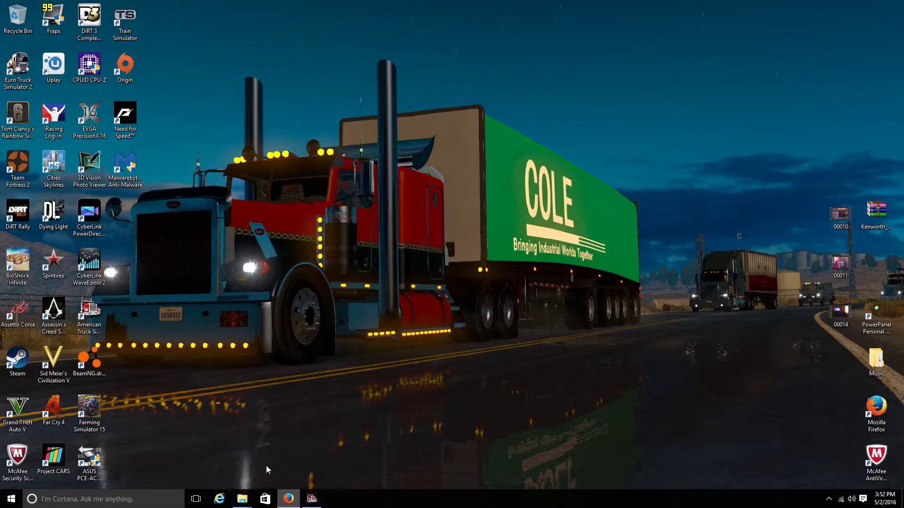
click(266, 465)
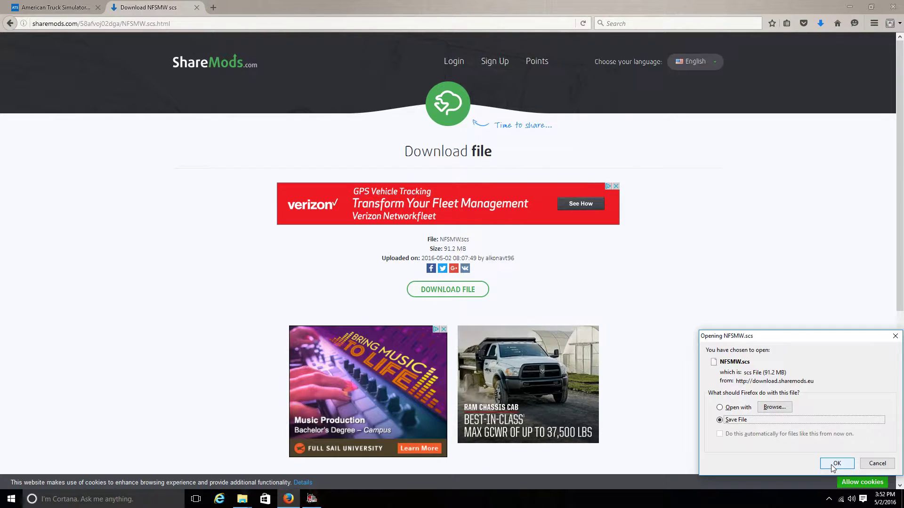
click(836, 464)
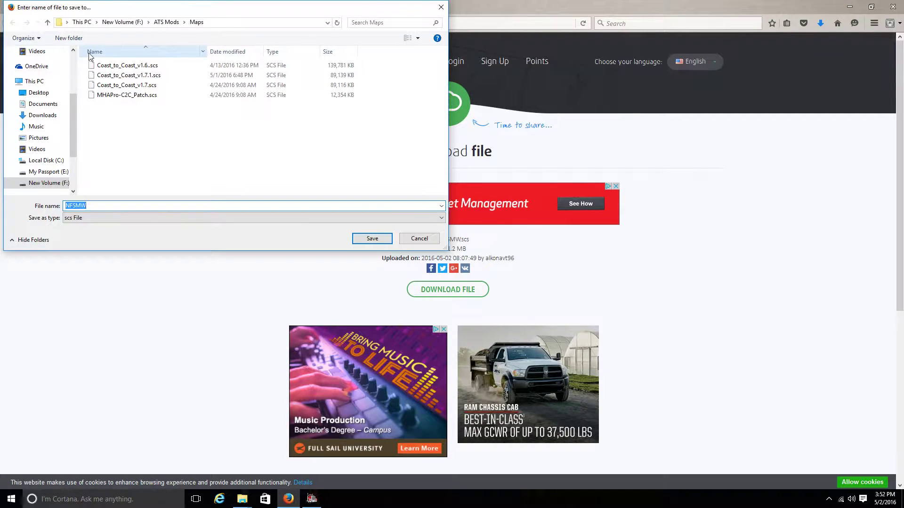
Save NFSMW.scs into F:\ATS Mods\Misc and confirm the download completed
click(47, 22)
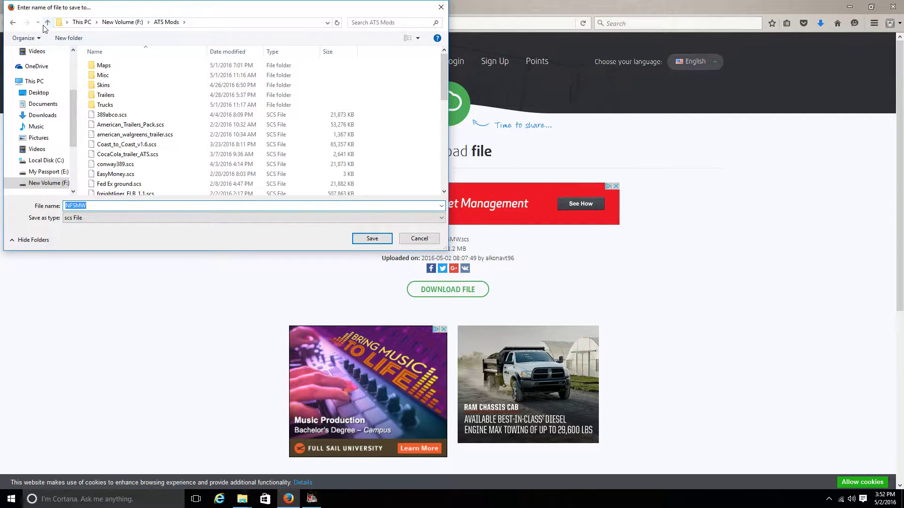
click(106, 77)
double_click(106, 77)
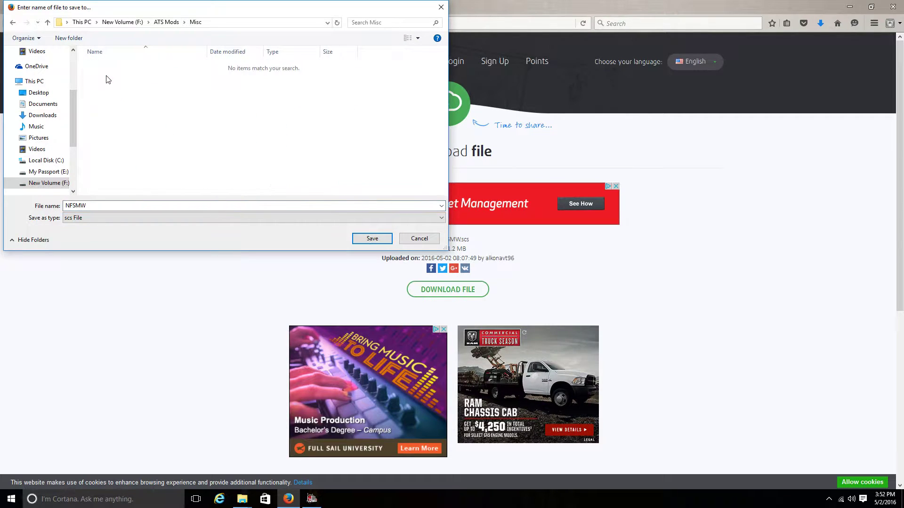
click(377, 239)
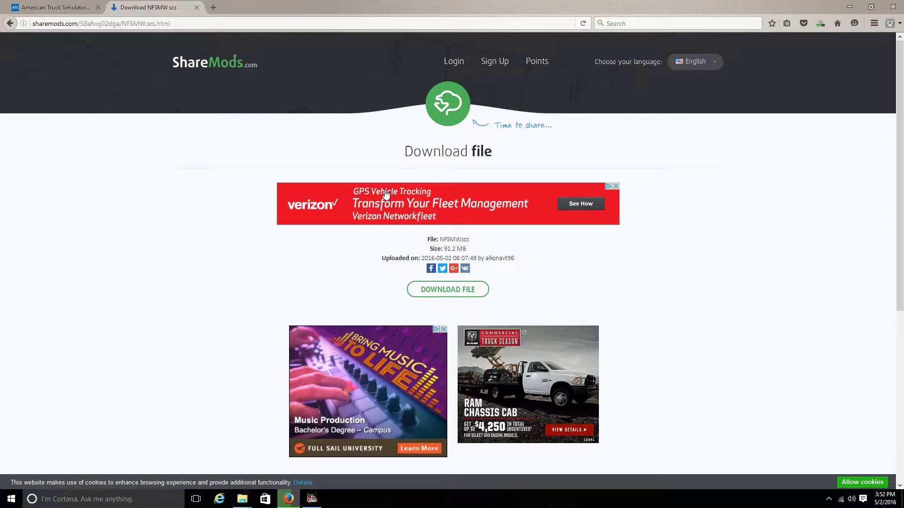
click(817, 26)
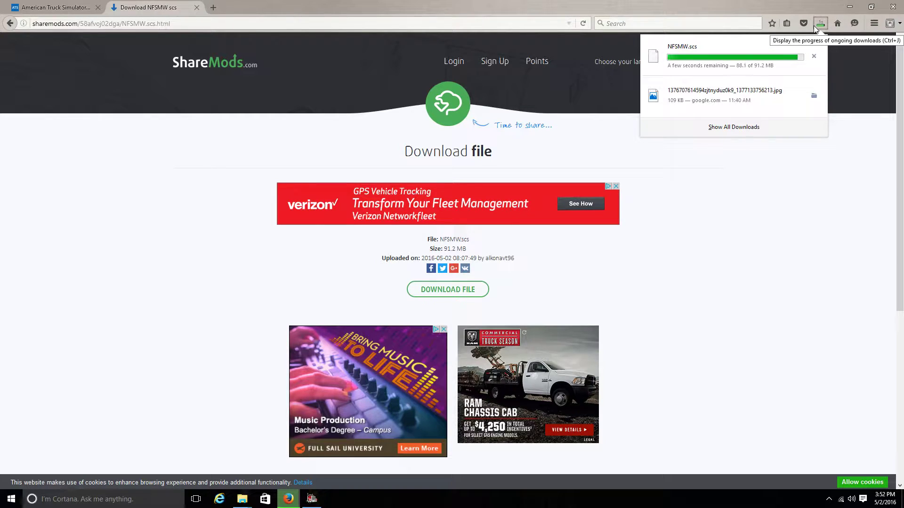
click(457, 68)
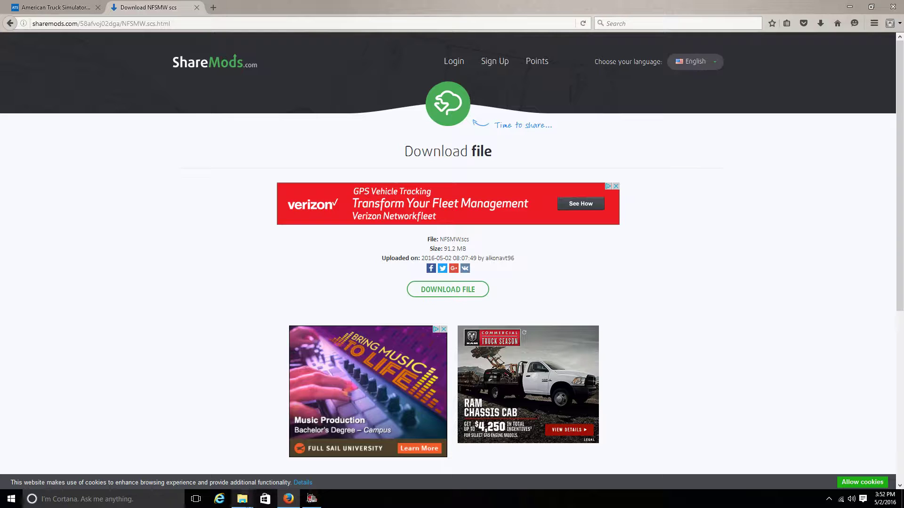
Show NFSMW.scs in the ATS Mods\Misc folder and open Documents in a second Explorer window
mouse_move(242, 499)
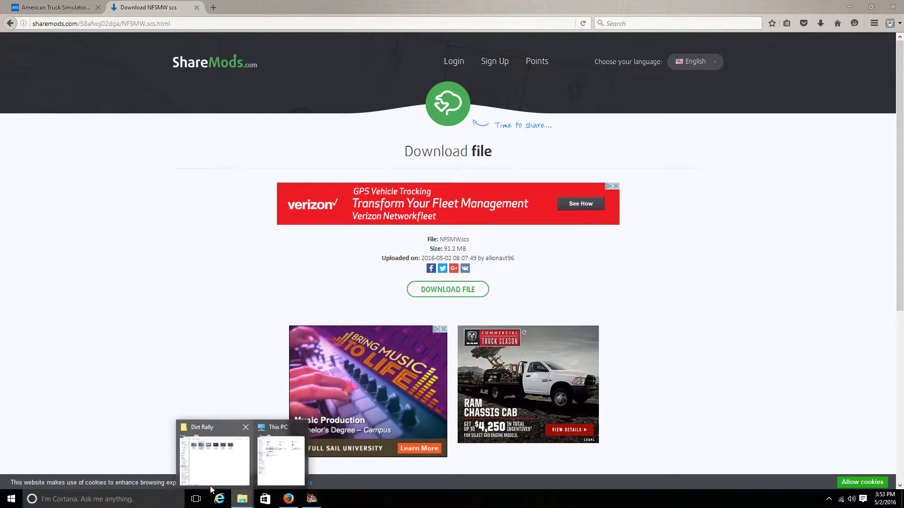
click(215, 460)
click(10, 83)
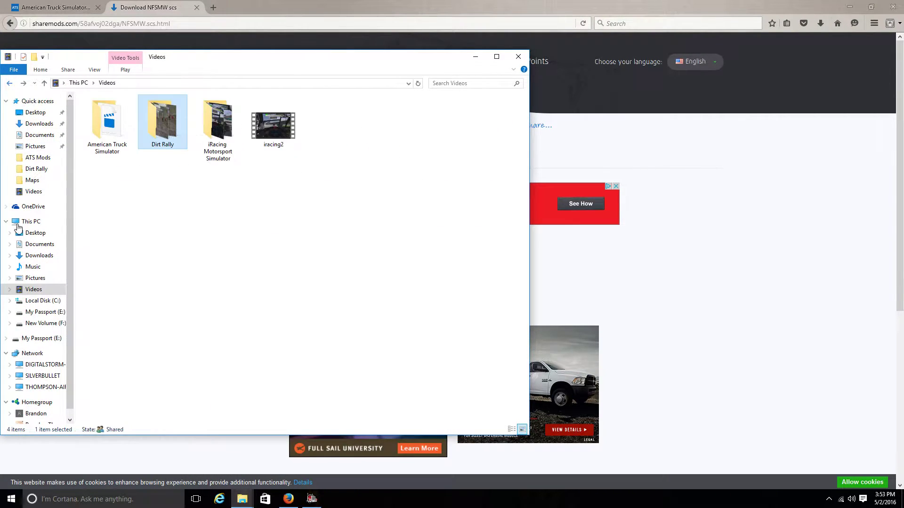
click(42, 160)
drag(116, 57, 329, 60)
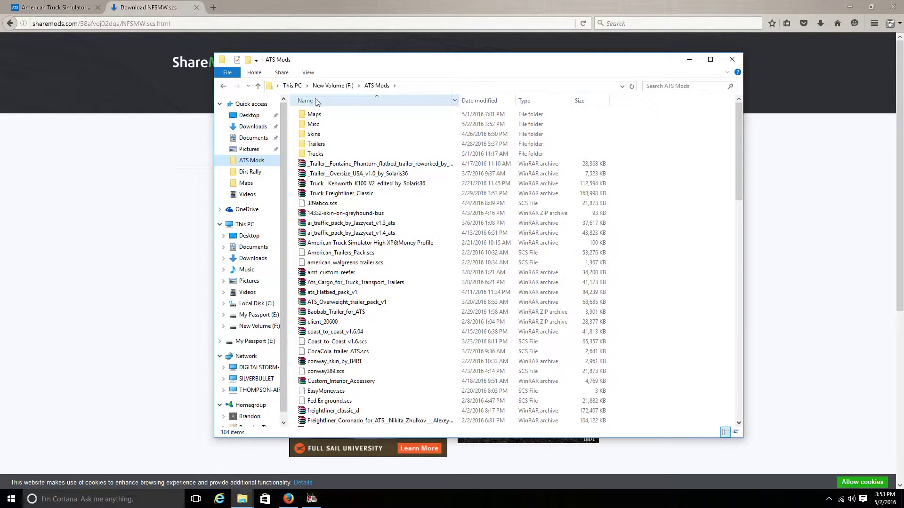
double_click(316, 124)
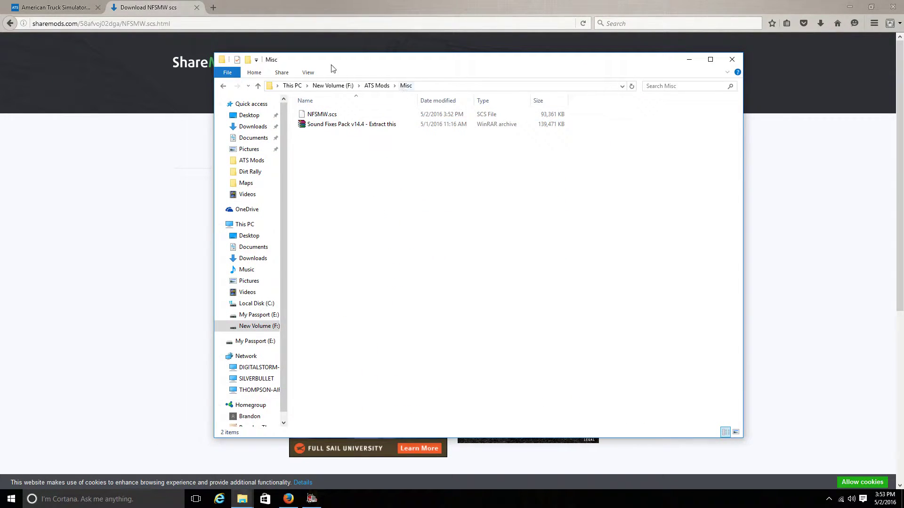
click(319, 115)
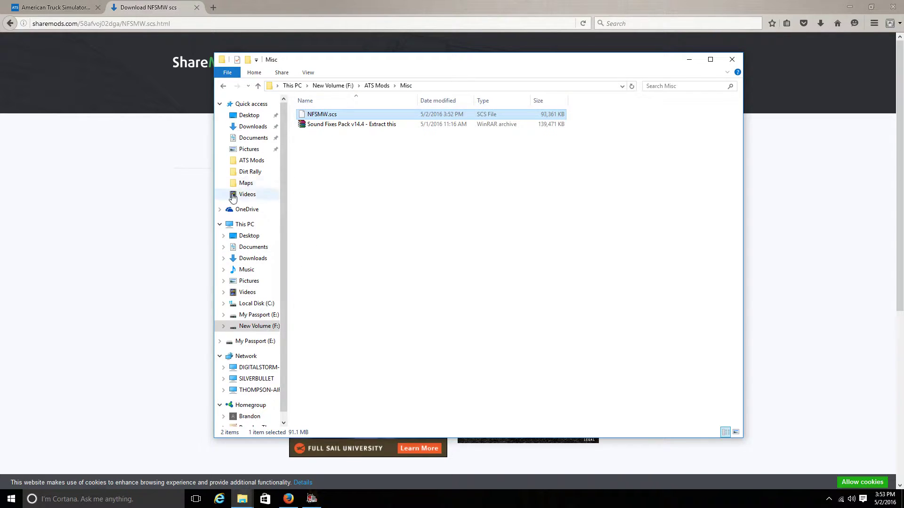
right_click(250, 250)
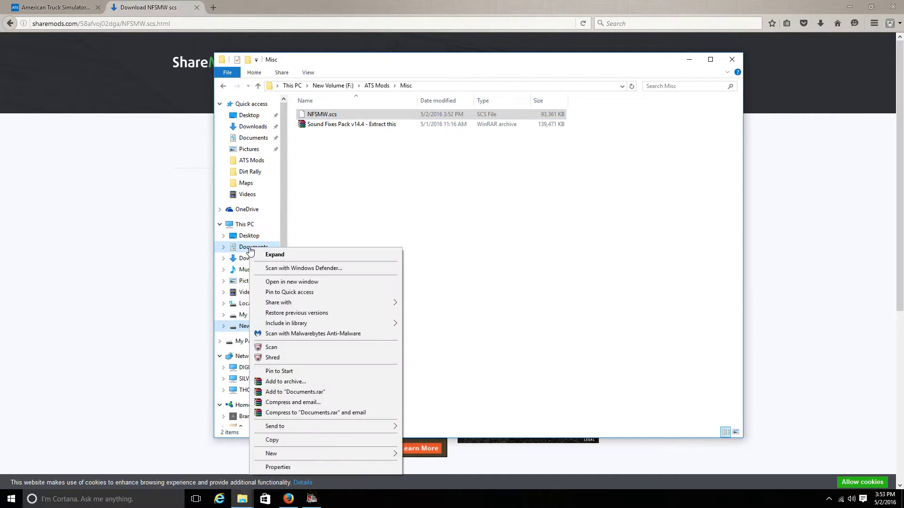
click(297, 283)
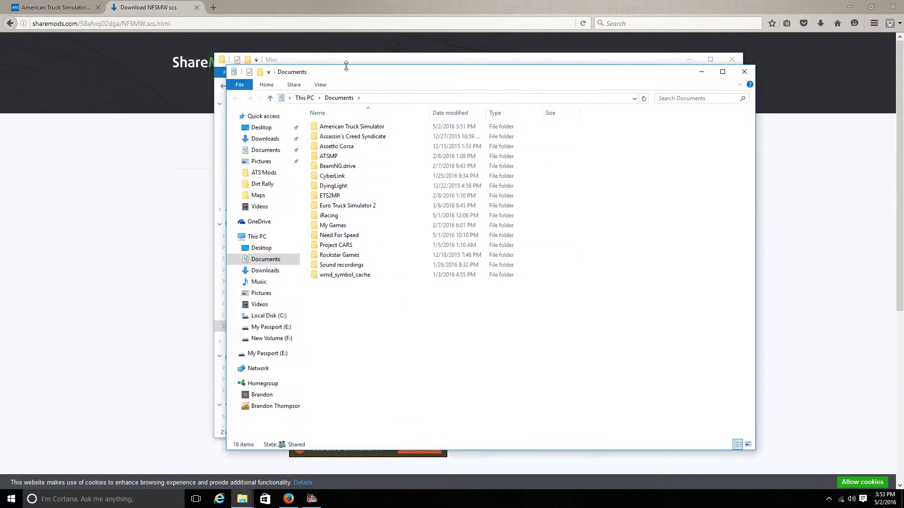
Place Misc and Documents windows side by side and open American Truck Simulator\mod
drag(337, 79, 558, 80)
drag(362, 63, 174, 87)
click(575, 121)
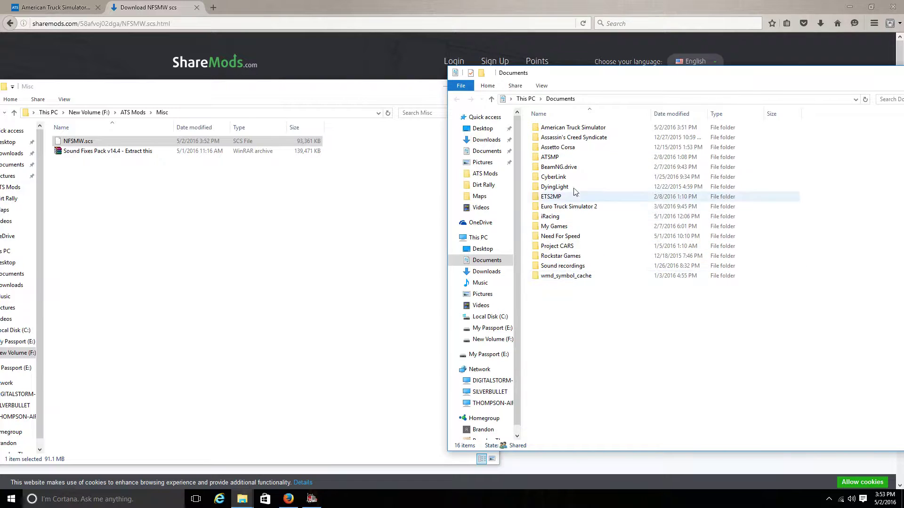
double_click(581, 131)
double_click(551, 130)
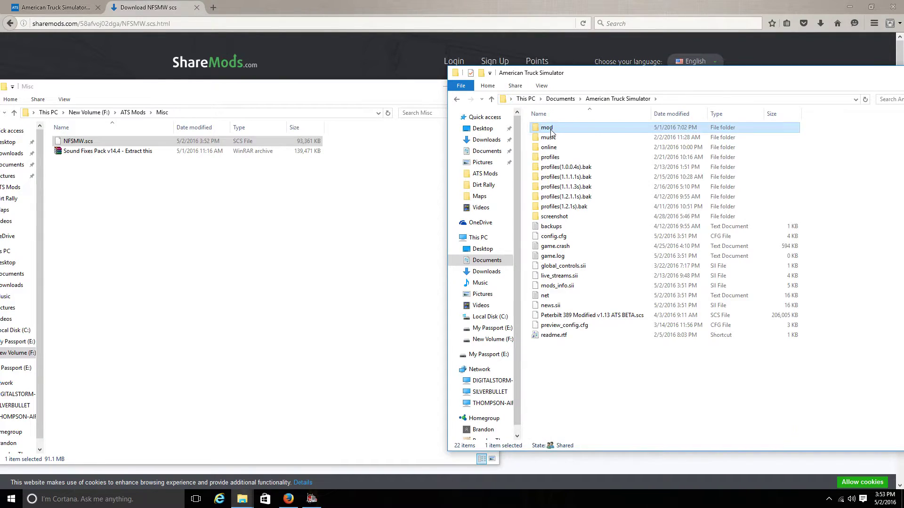
Copy NFSMW.scs from Misc into the American Truck Simulator mod folder
click(104, 143)
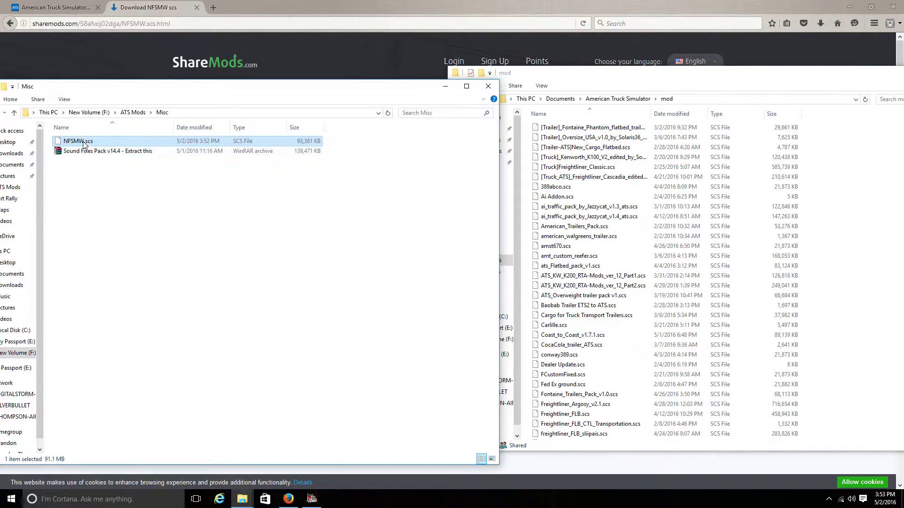
drag(77, 144, 615, 289)
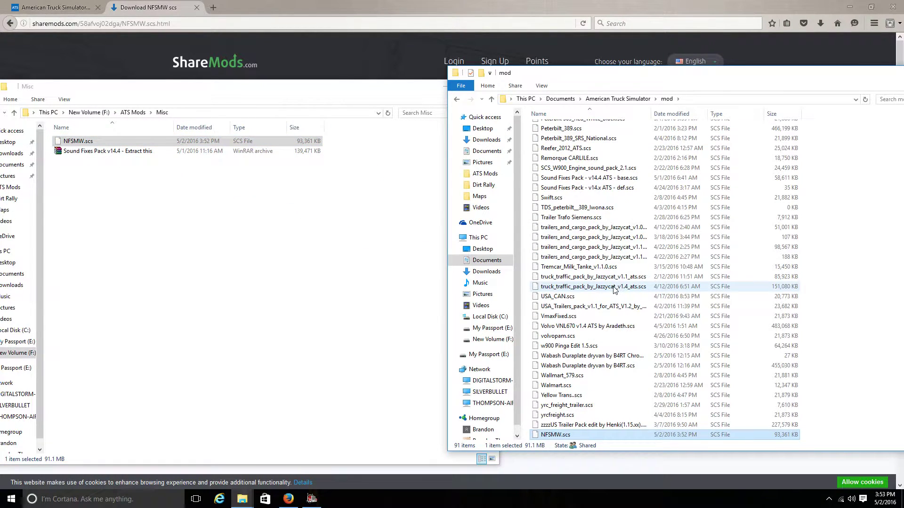
click(596, 2)
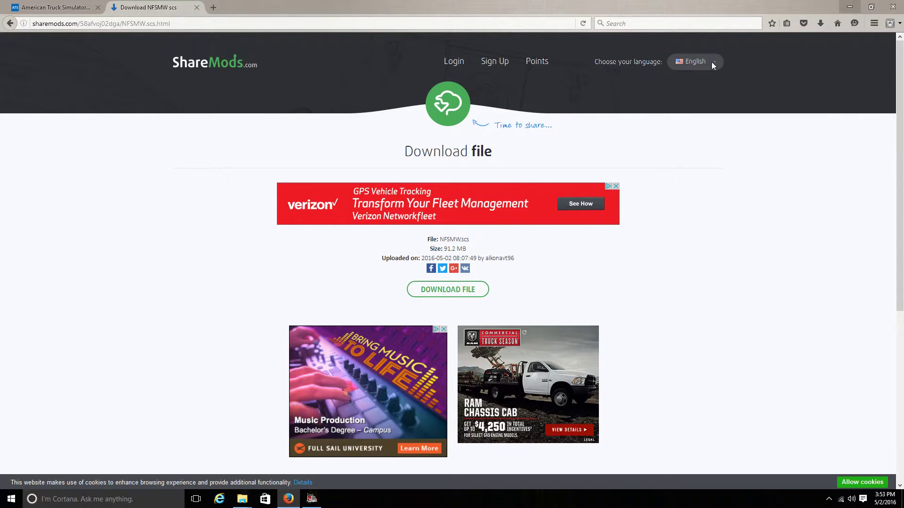
Switch to the American Truck Simulator launchpad and open the Mod Manager
click(311, 498)
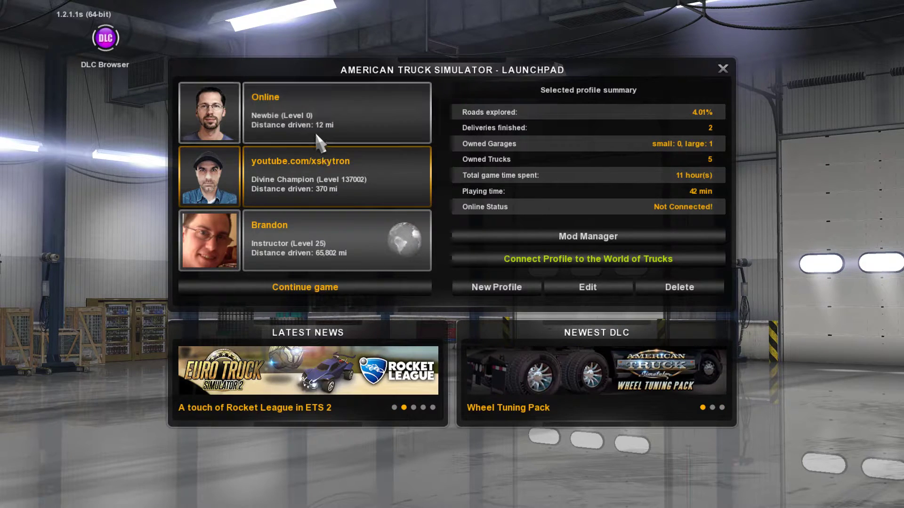
click(604, 244)
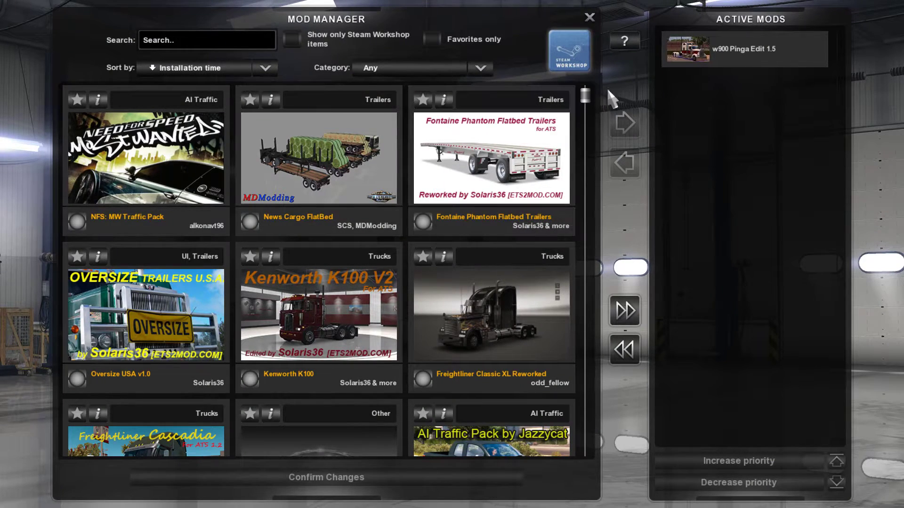
Activate NFS: MW Traffic Pack, raise w900 Pinga Edit 1.5's priority above it, and confirm
drag(580, 97, 594, 81)
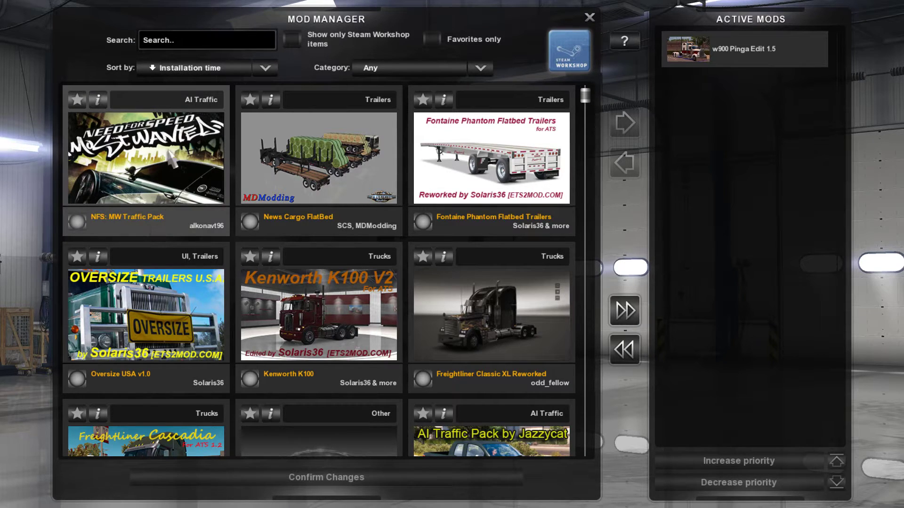
click(152, 157)
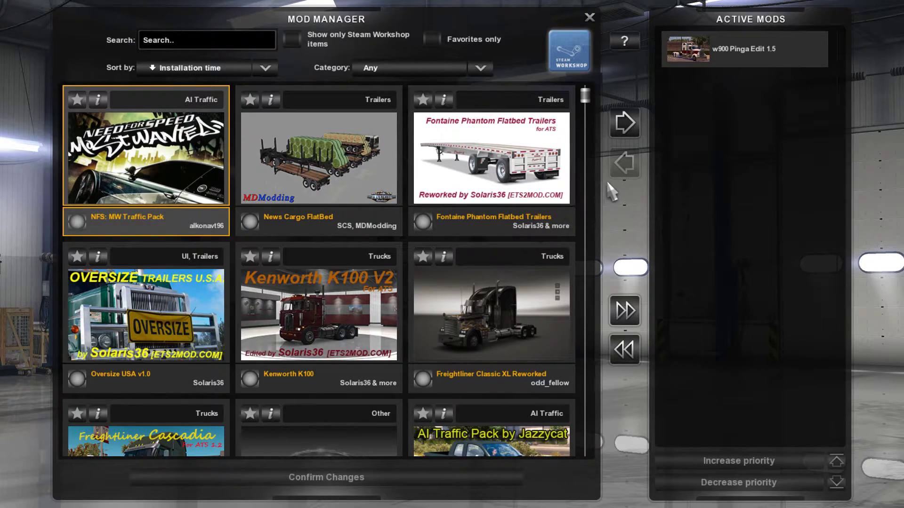
click(623, 125)
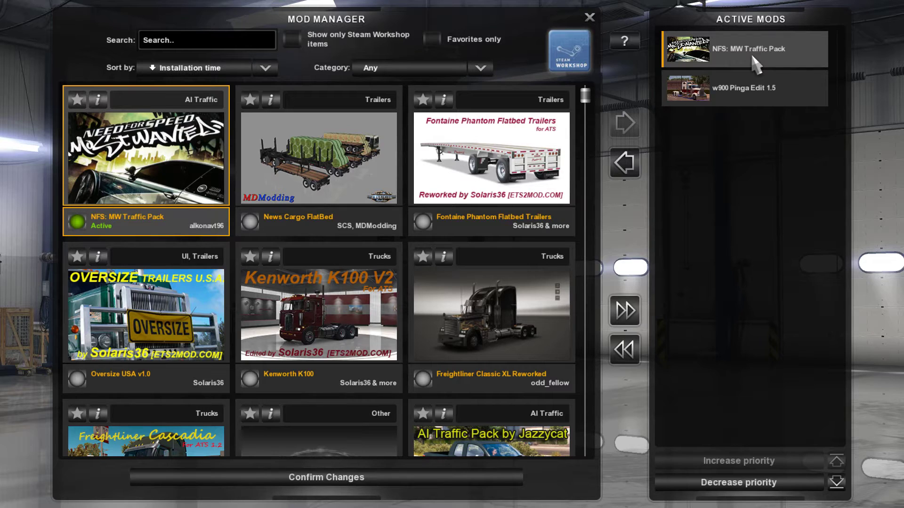
click(742, 89)
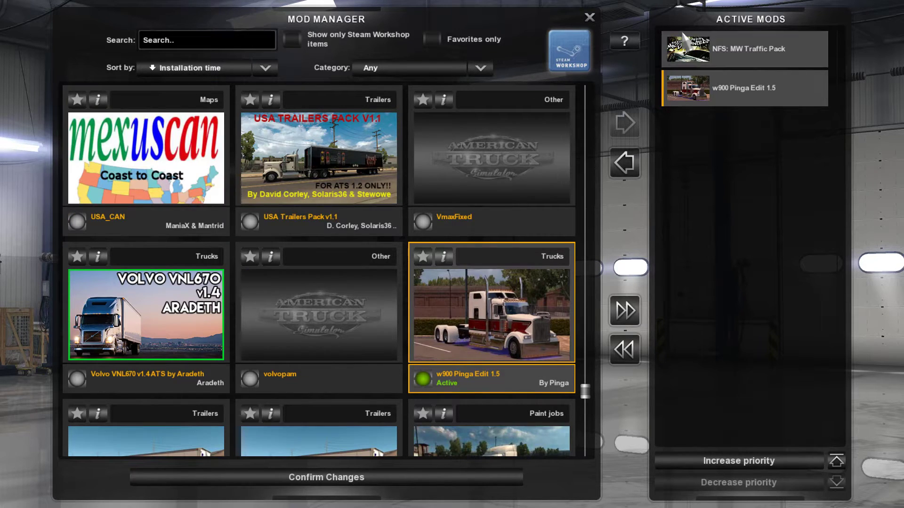
click(780, 460)
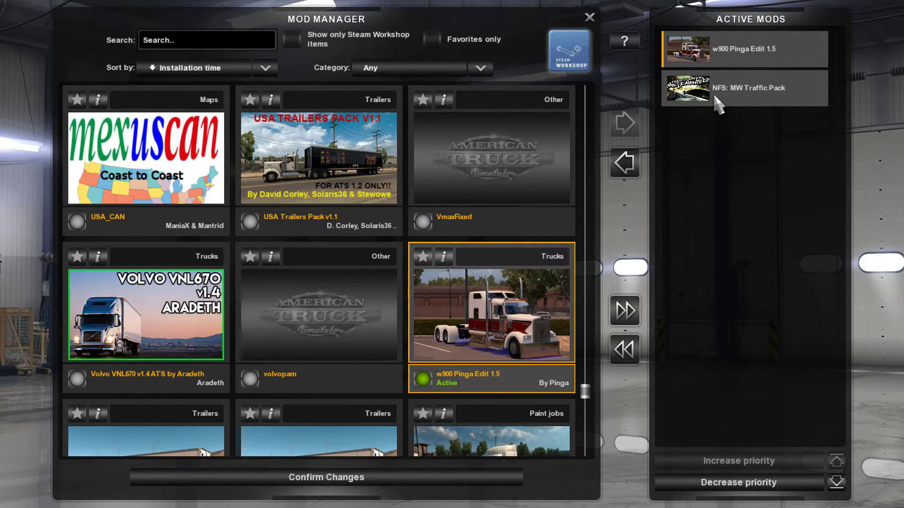
click(374, 484)
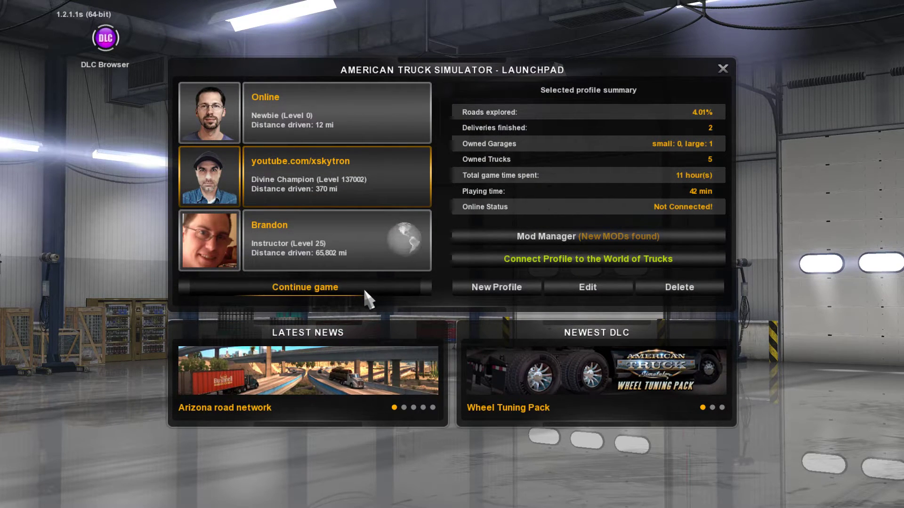
Continue the saved game and drive out of the garage
click(382, 293)
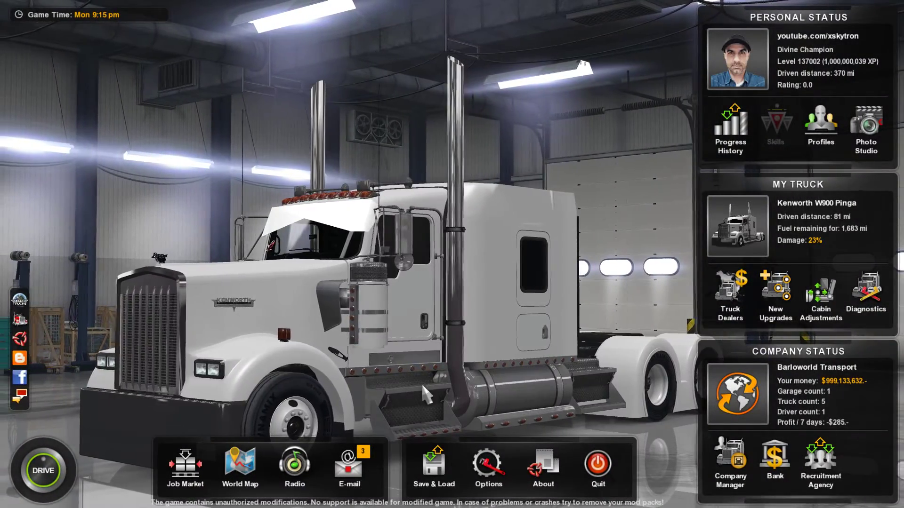
click(54, 444)
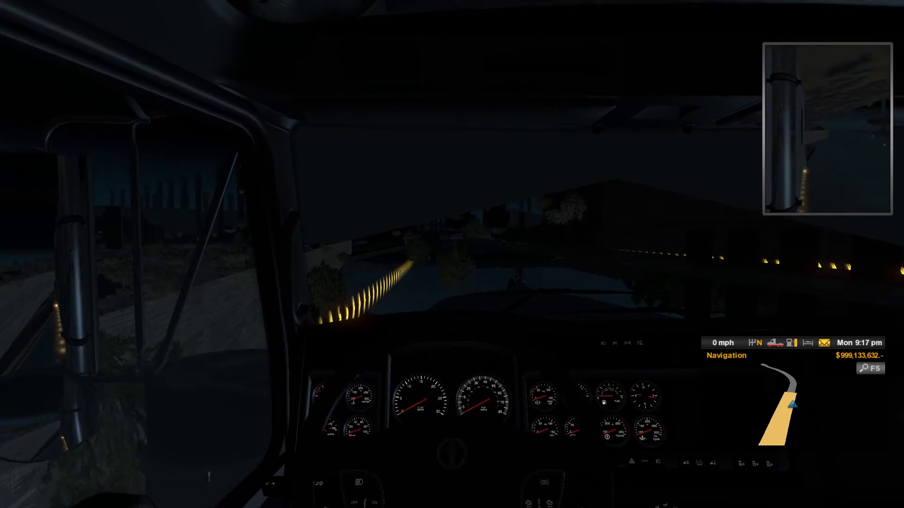
Switch camera views, call the Assistance Service, and accept the tow to Bakersfield
key(2)
key(8)
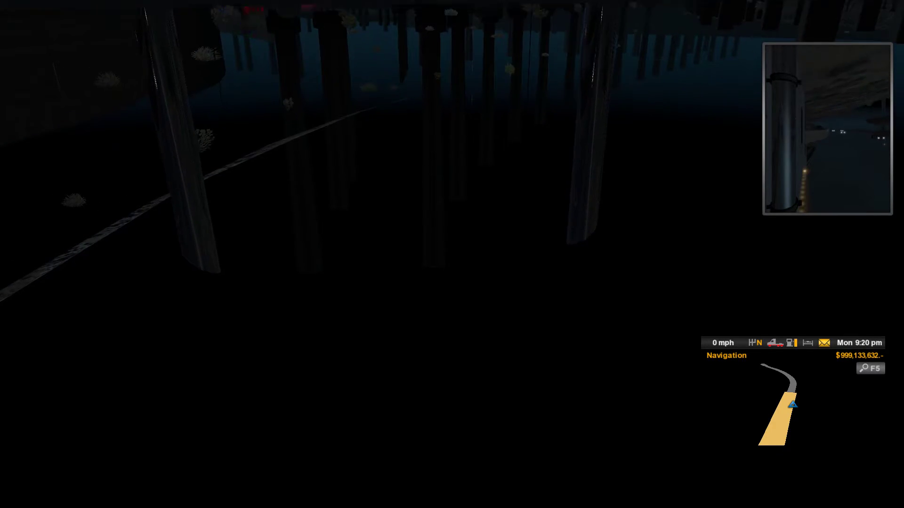
key(F7)
key(Return)
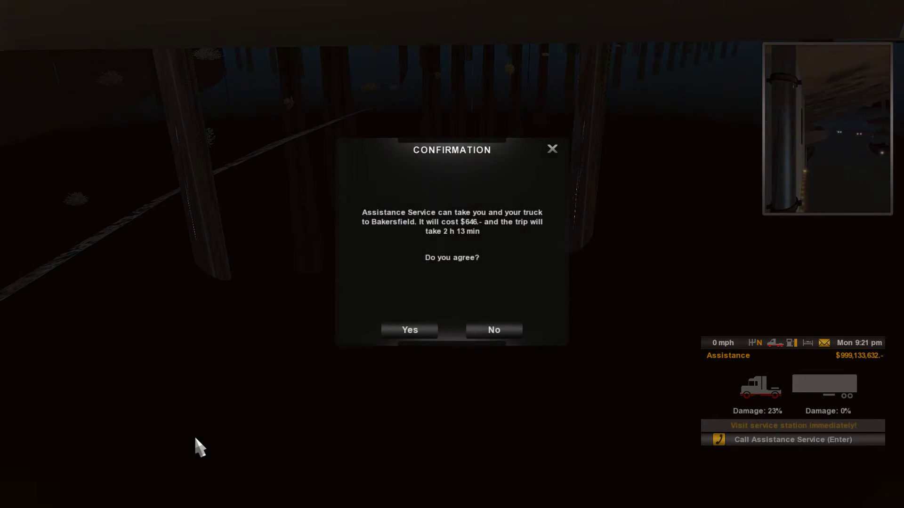
click(406, 333)
key(Return)
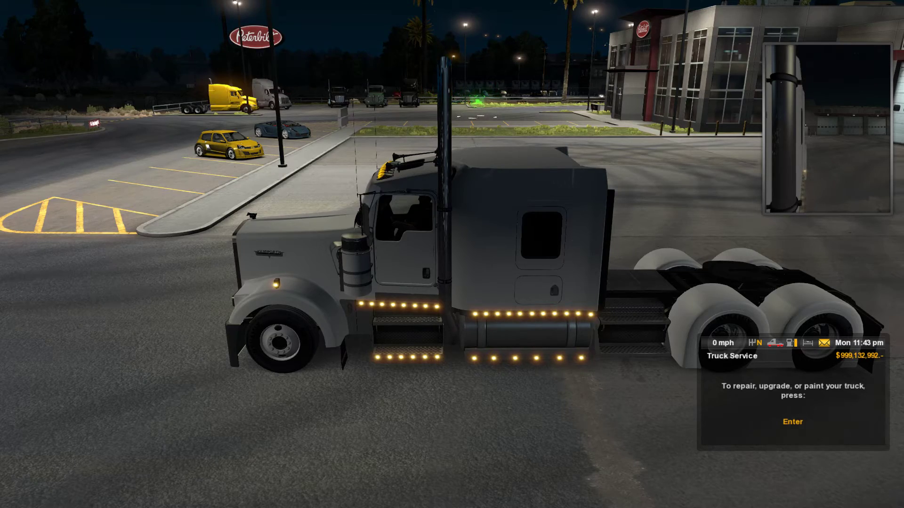
Drive the truck slowly toward the Peterbilt service bays
key(w)
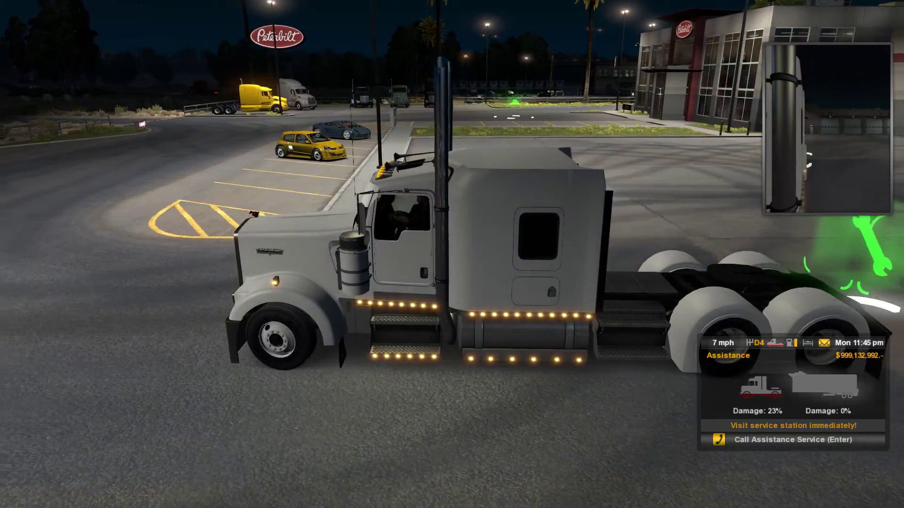
key(d)
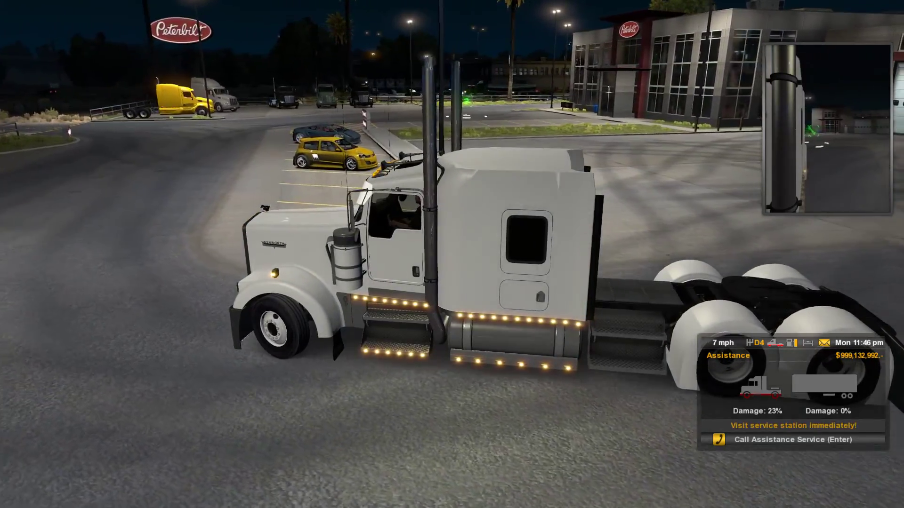
key(s)
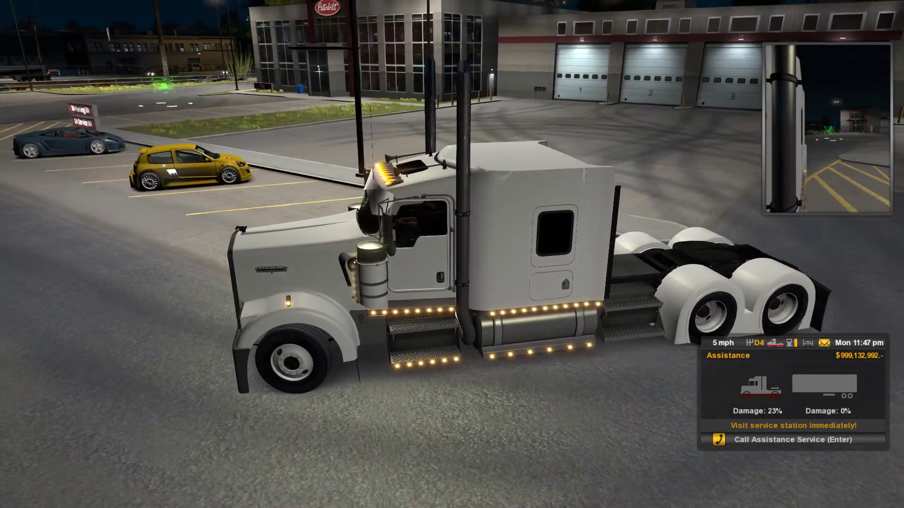